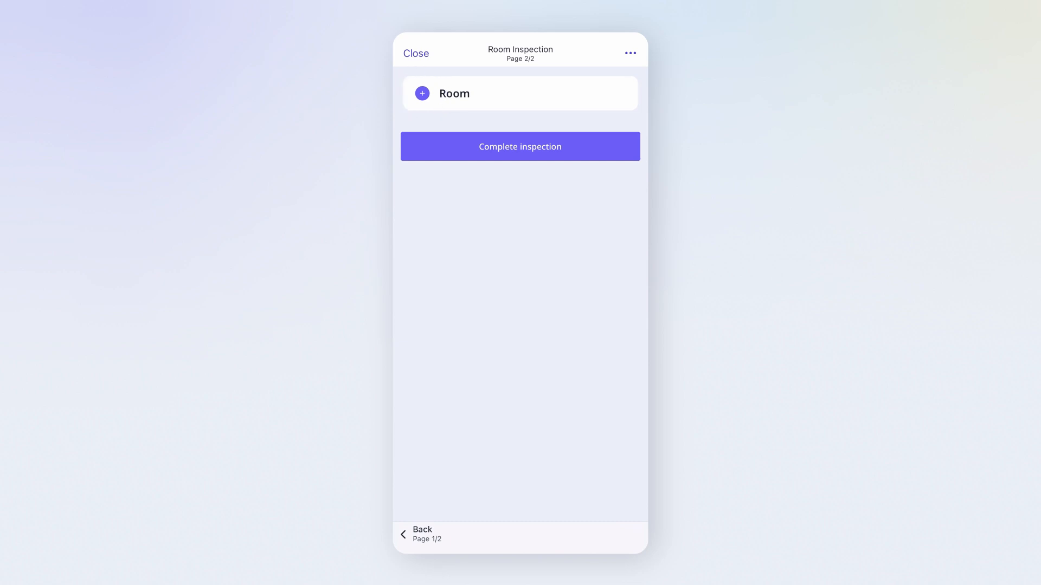
Add two Room entries to the inspection and collapse each entry's questions
click(422, 94)
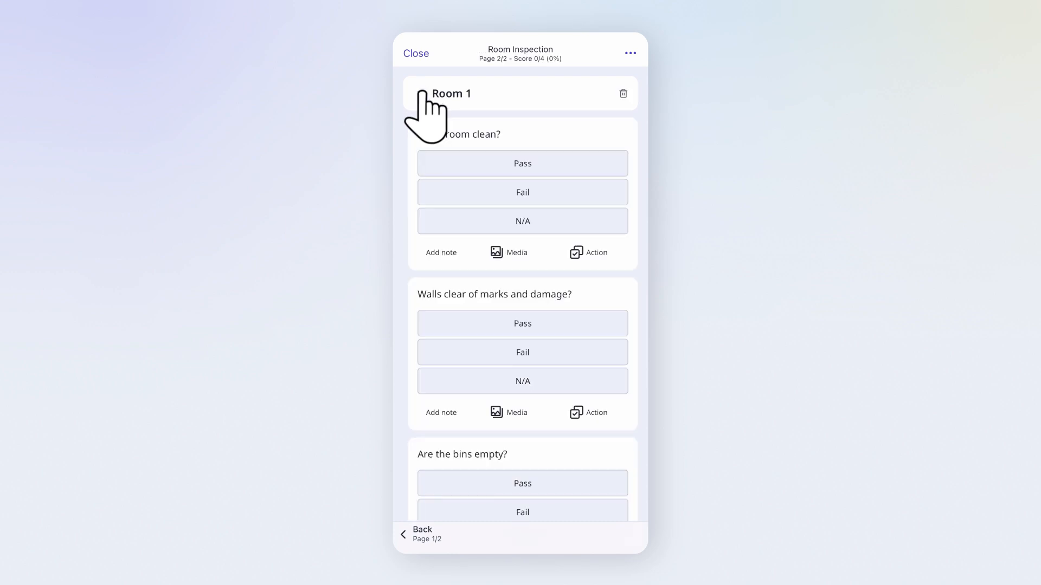
click(422, 93)
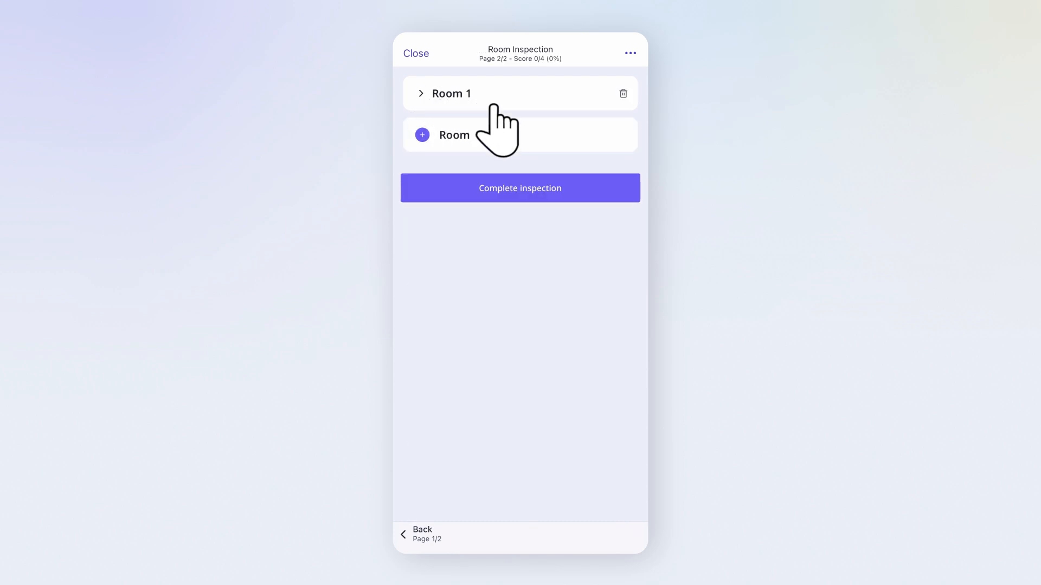
click(423, 135)
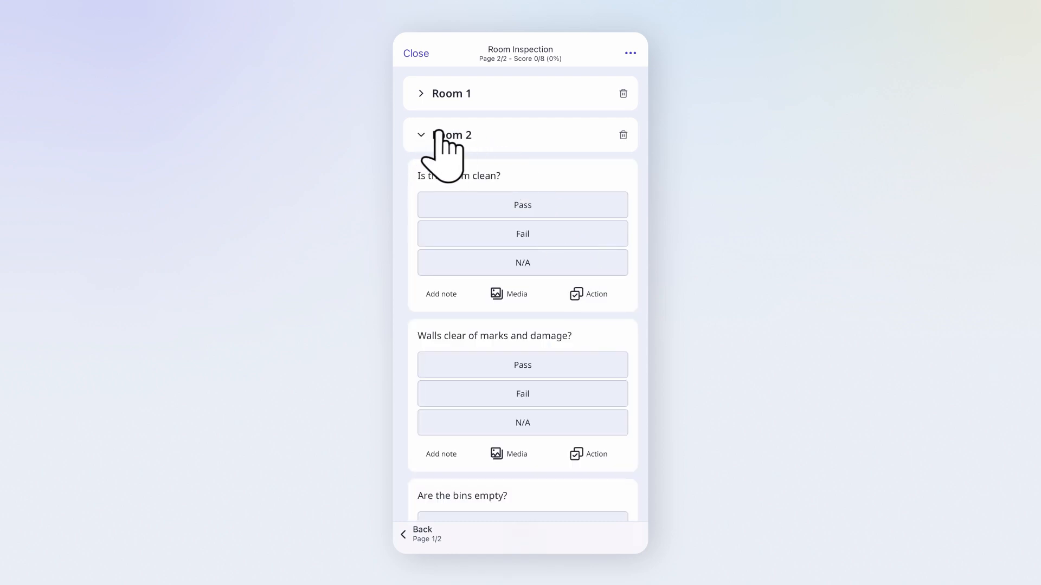
click(422, 135)
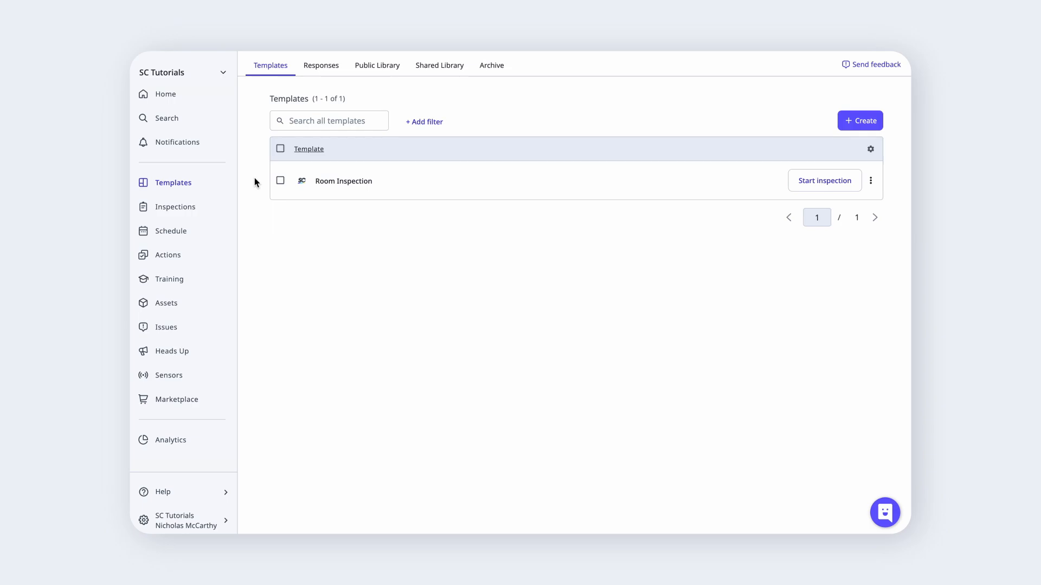
Open the Room Inspection template for editing at its Room Inspection page
click(588, 182)
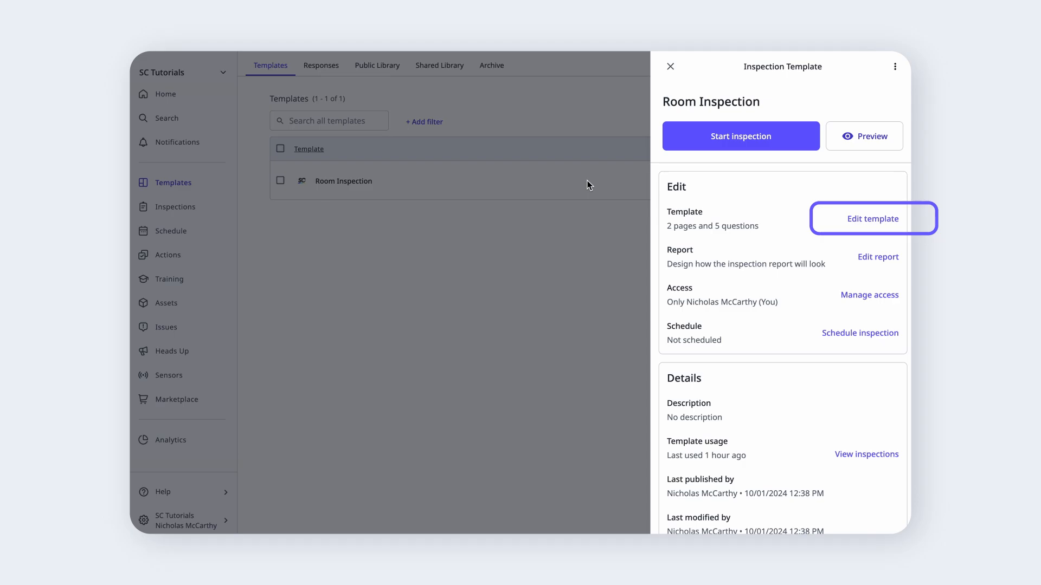
click(890, 213)
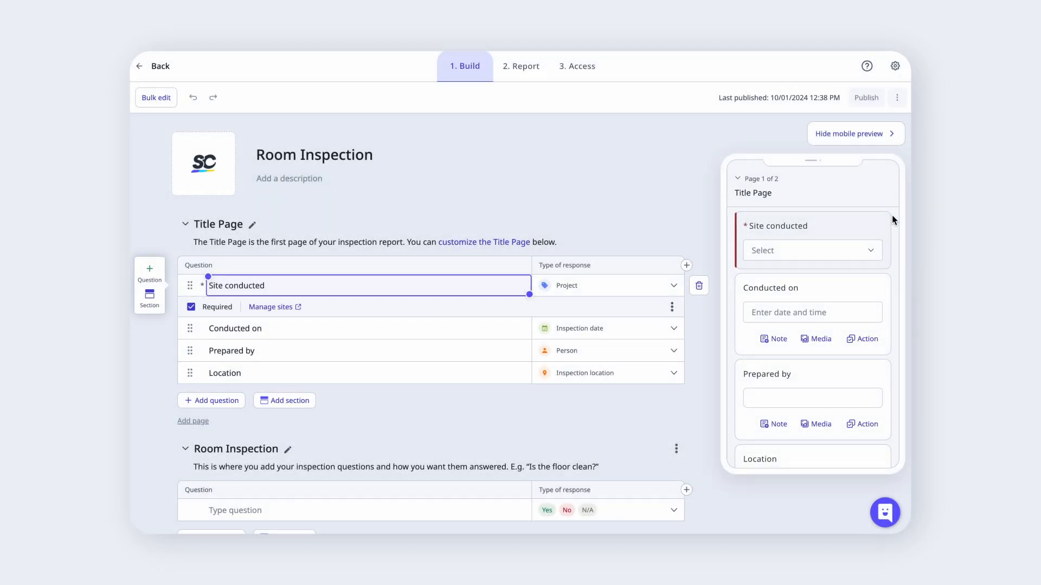
scroll(718, 216, down, 5)
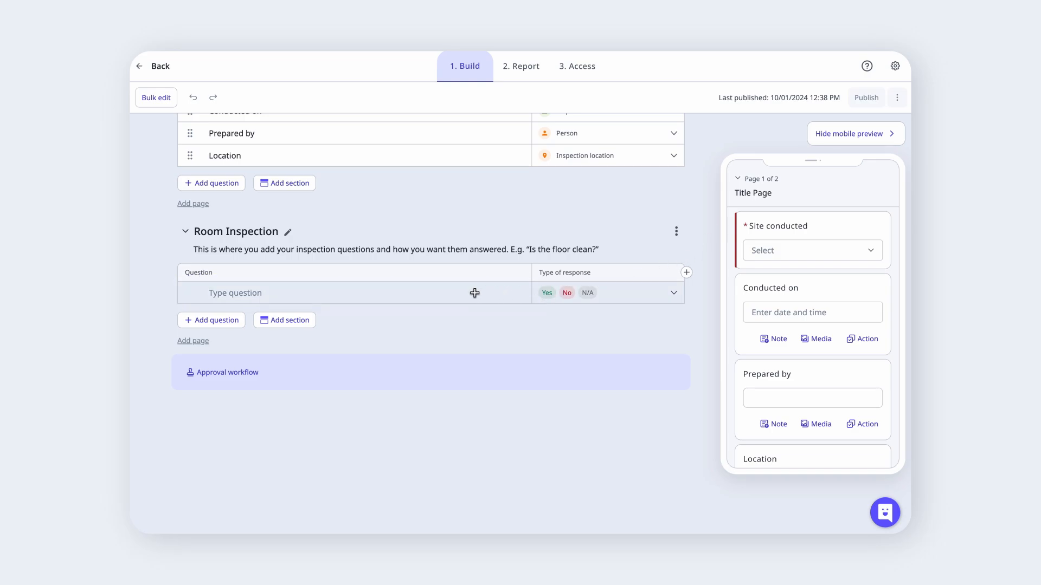
Add a repeating section titled "Room" to the Room Inspection page and delete the blank question above it
click(427, 295)
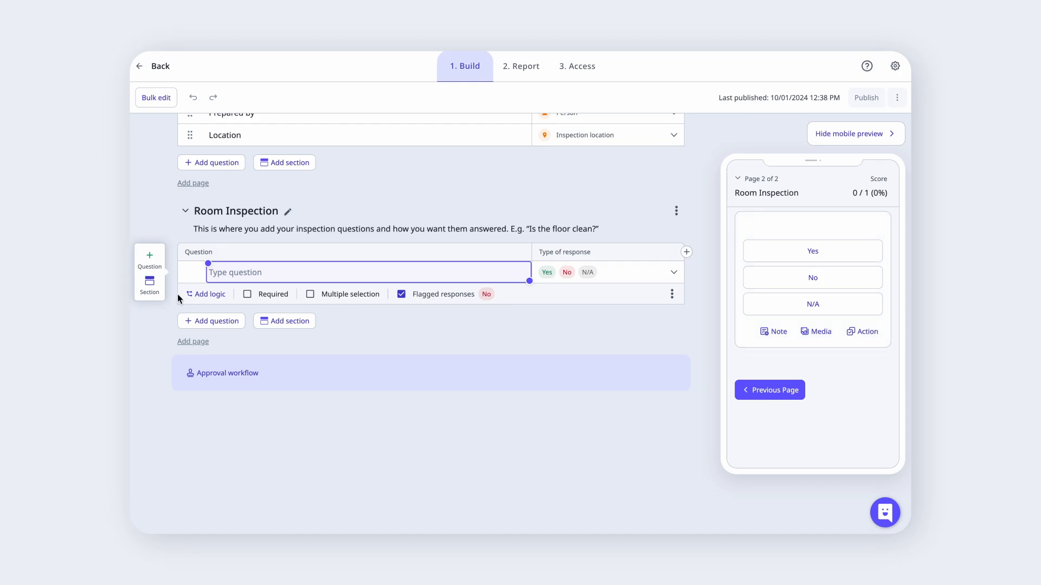
click(157, 294)
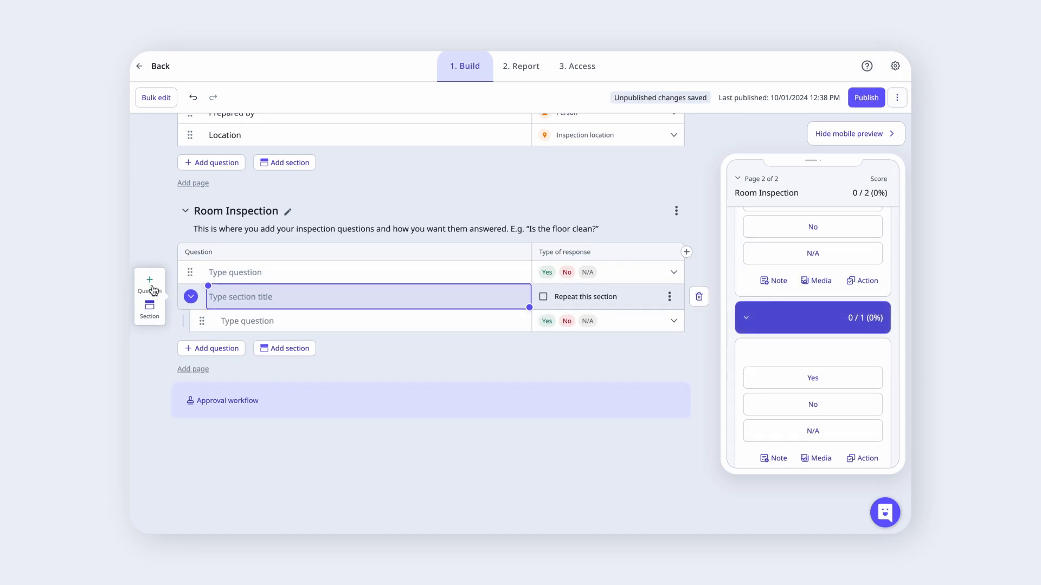
text(Room)
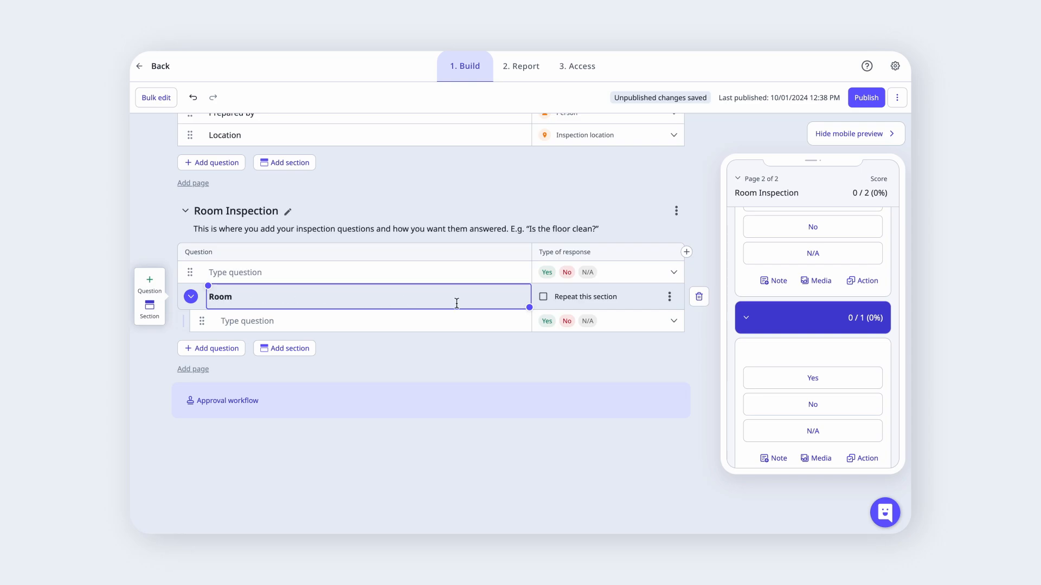
click(544, 298)
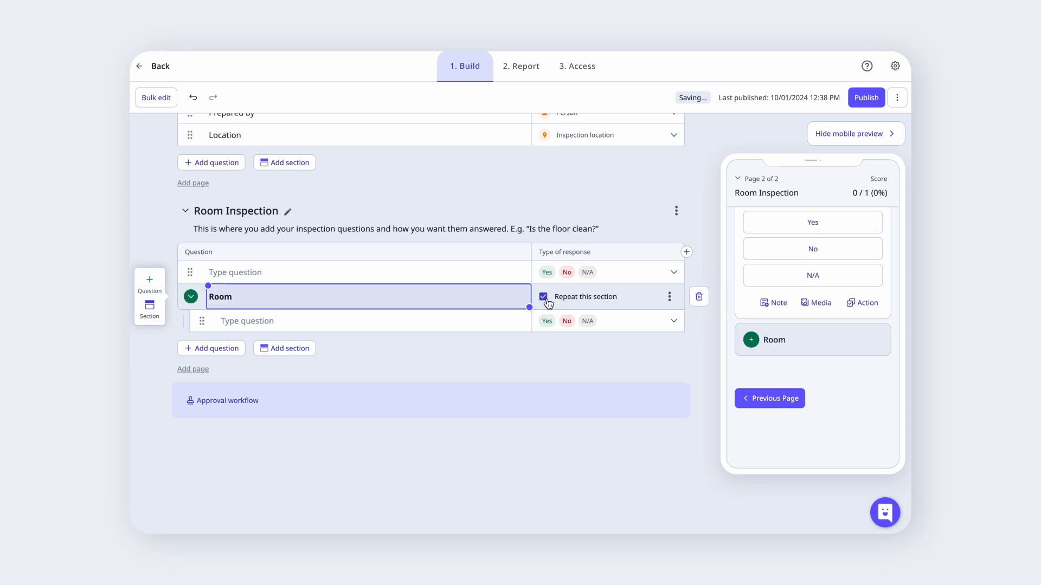
click(264, 282)
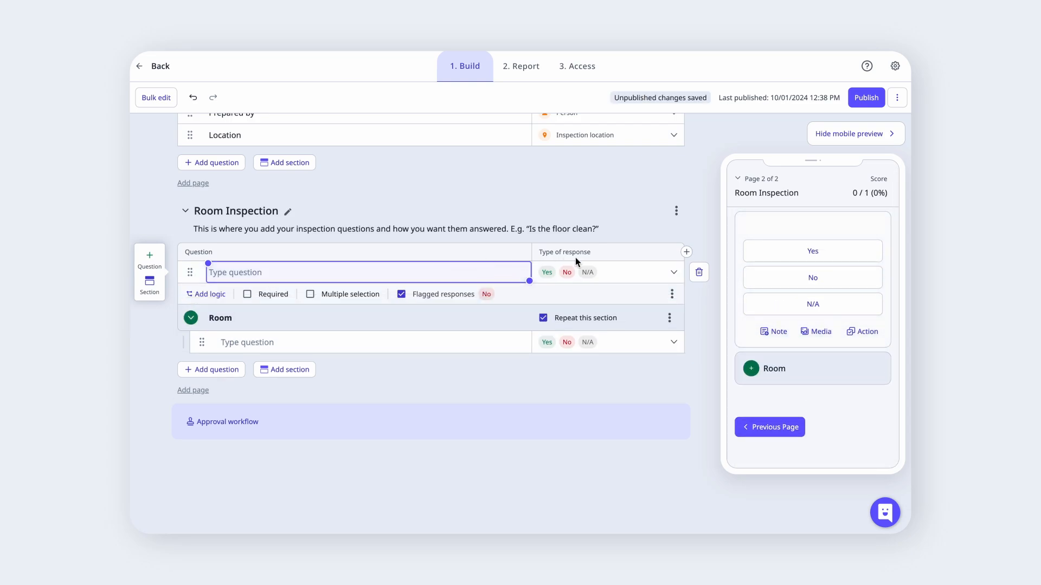
click(699, 273)
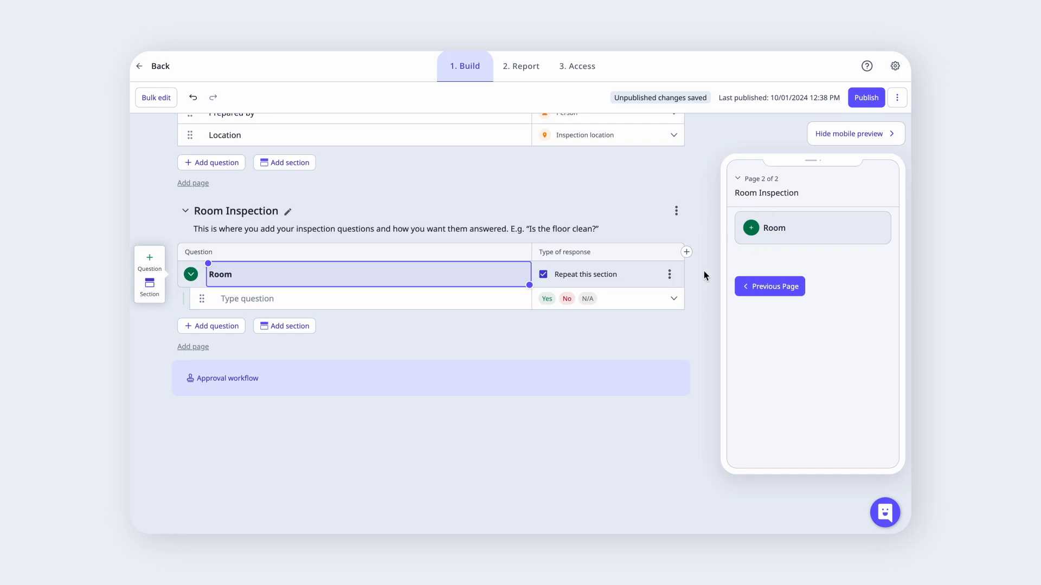
Add the questions "Is the room clean?" and "Are the bins empty?" inside the Room section
click(402, 299)
text(Is the room clean?)
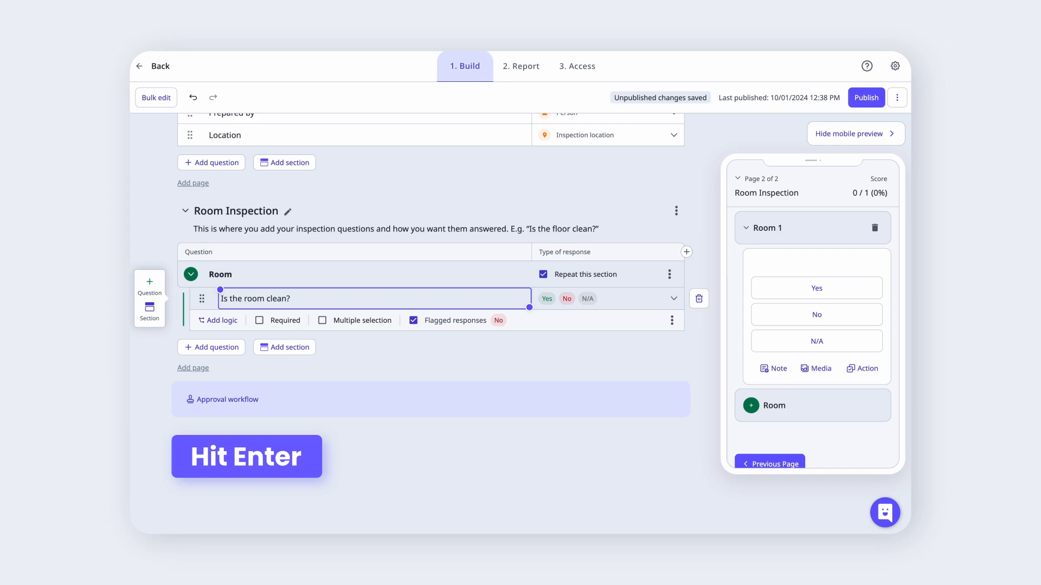
key(Return)
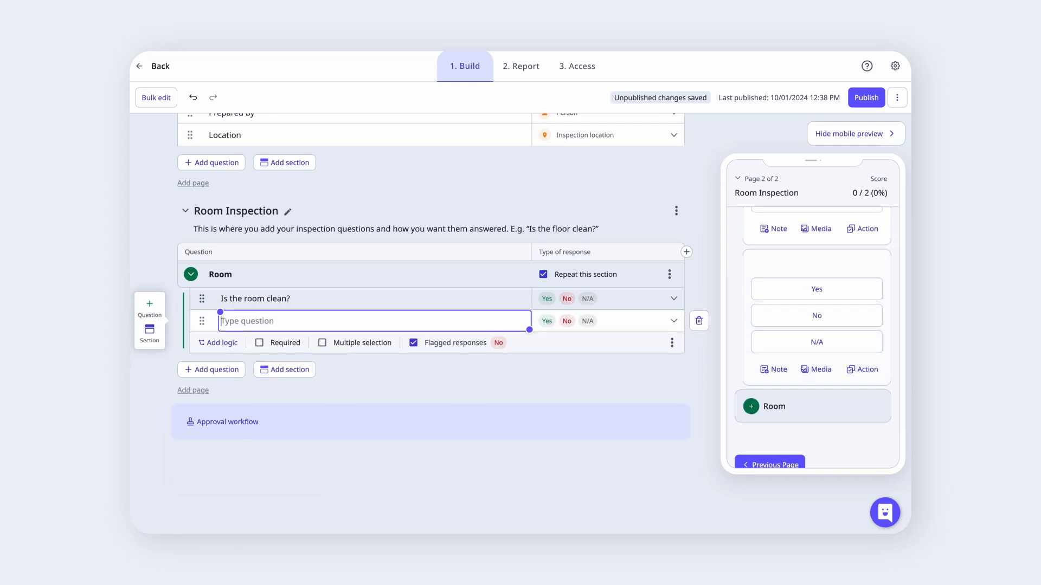
text(Are the bins empty?)
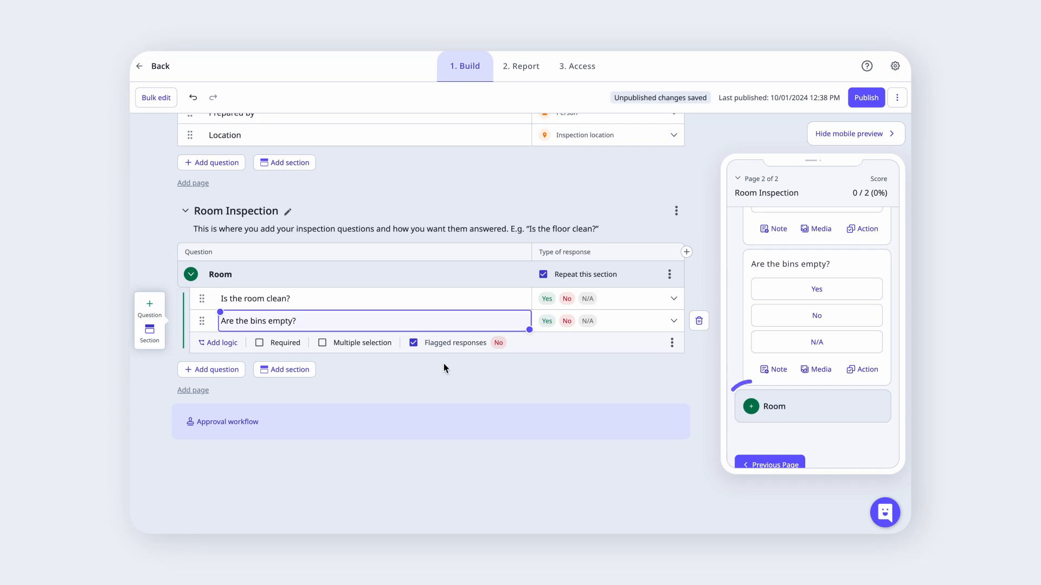
Test the repeating section in the mobile preview by adding two more Room entries
scroll(764, 317, down, 1)
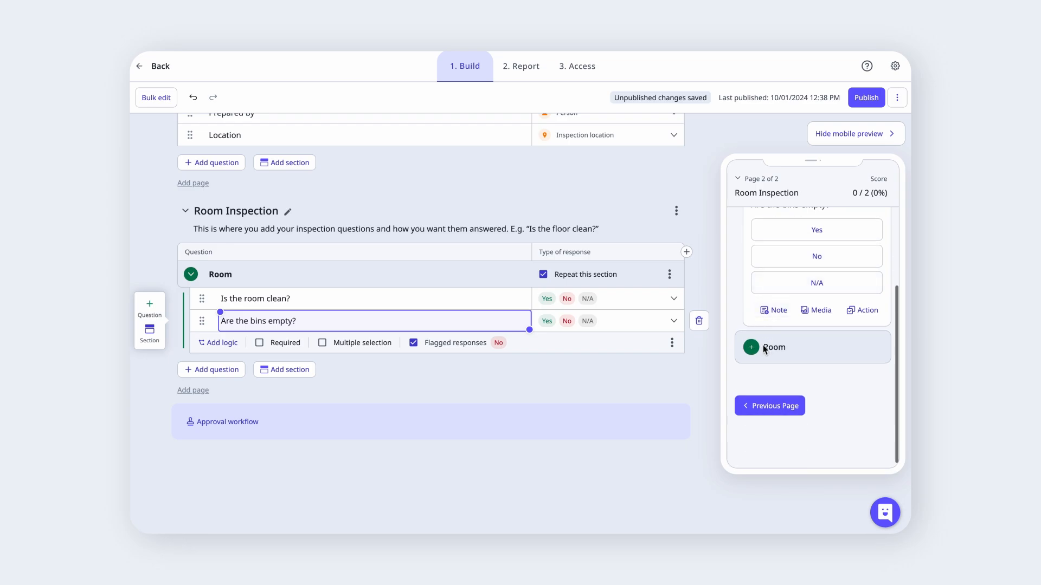
click(754, 350)
scroll(793, 355, down, 1)
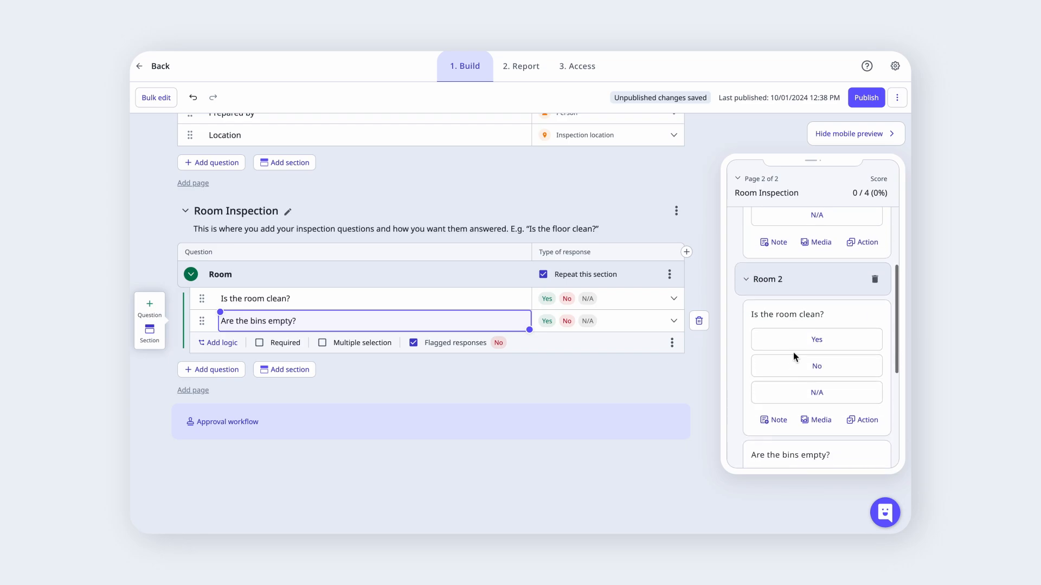
scroll(795, 357, down, 4)
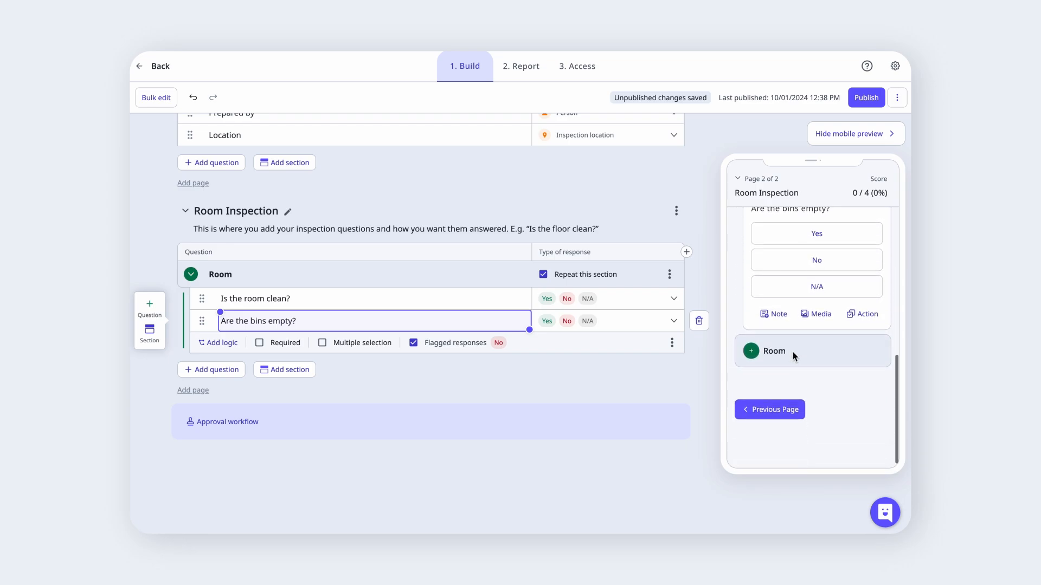
click(758, 345)
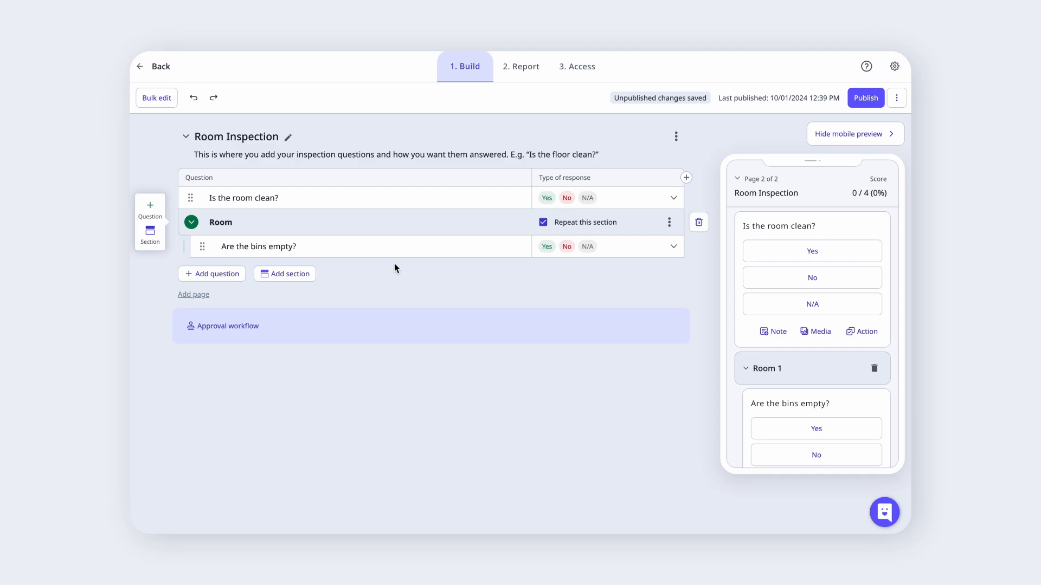
Move the existing question "Is the room clean?" into the repeating Room section
drag(190, 198, 215, 222)
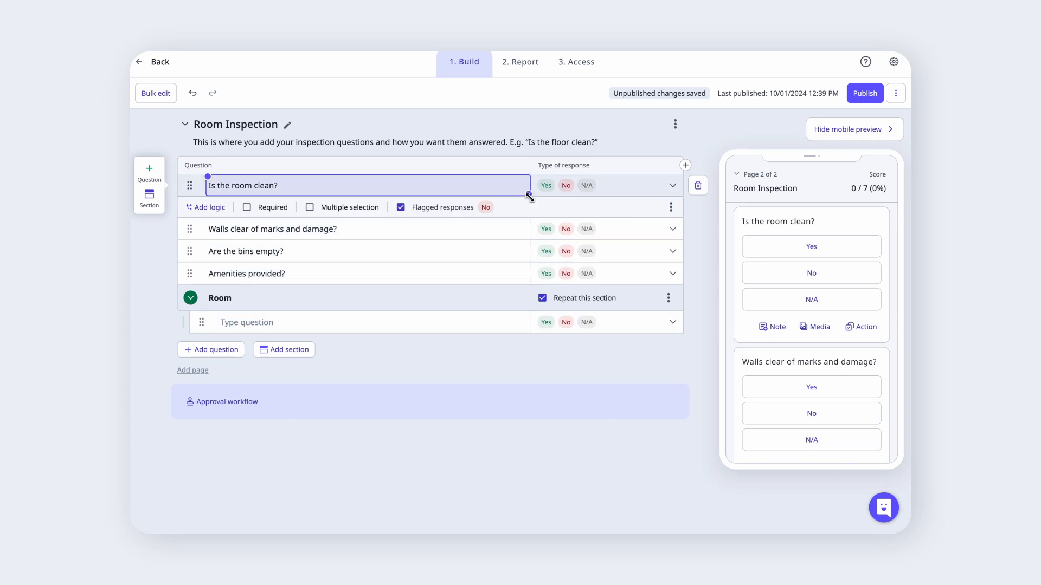
Copy the four questions above the Room section, from "Is the room clean?" to "Amenities provided?", and delete the originals
drag(528, 196, 585, 262)
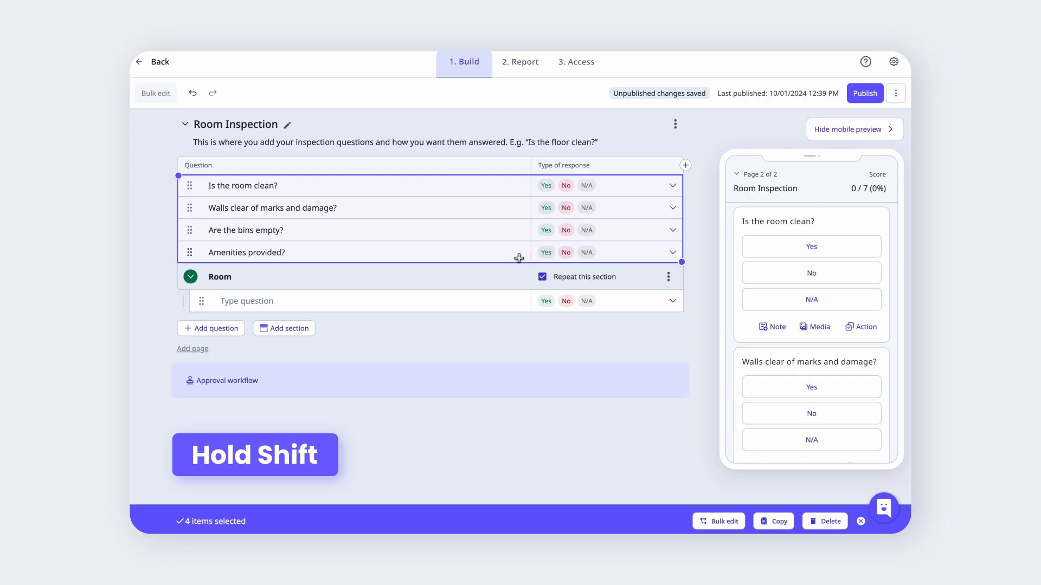
click(509, 191)
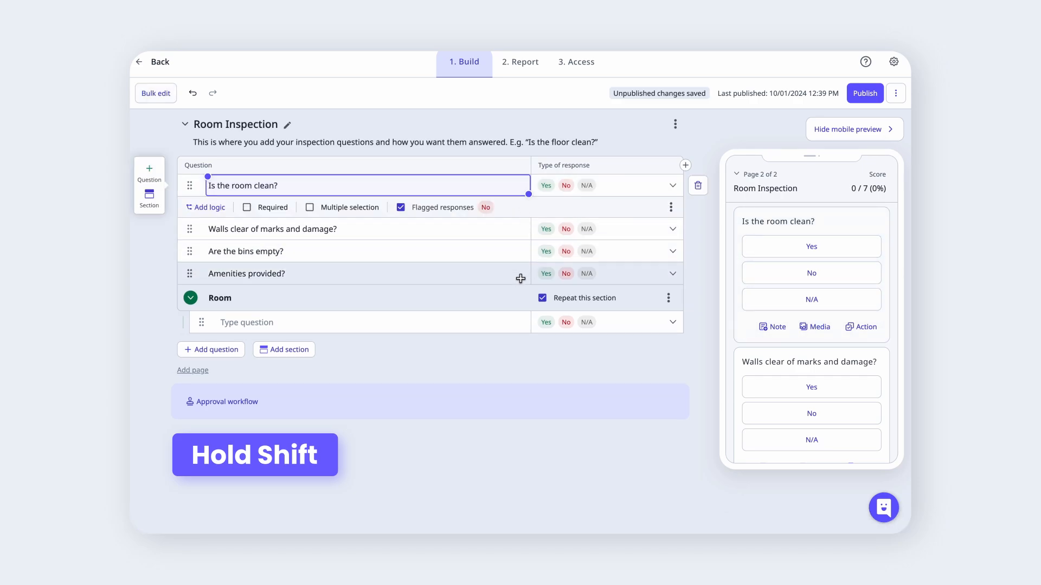
shift+click(520, 279)
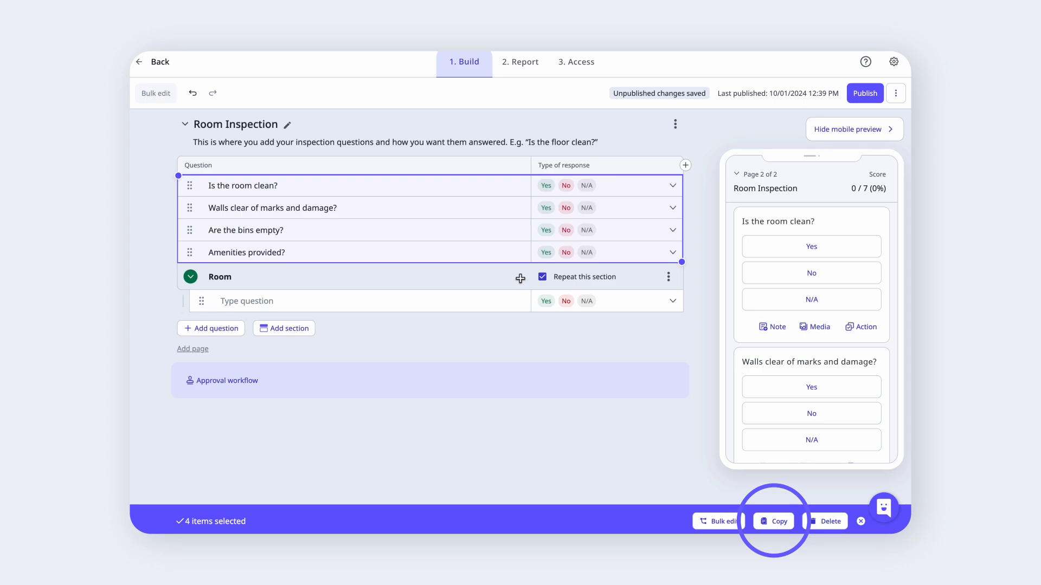
click(777, 522)
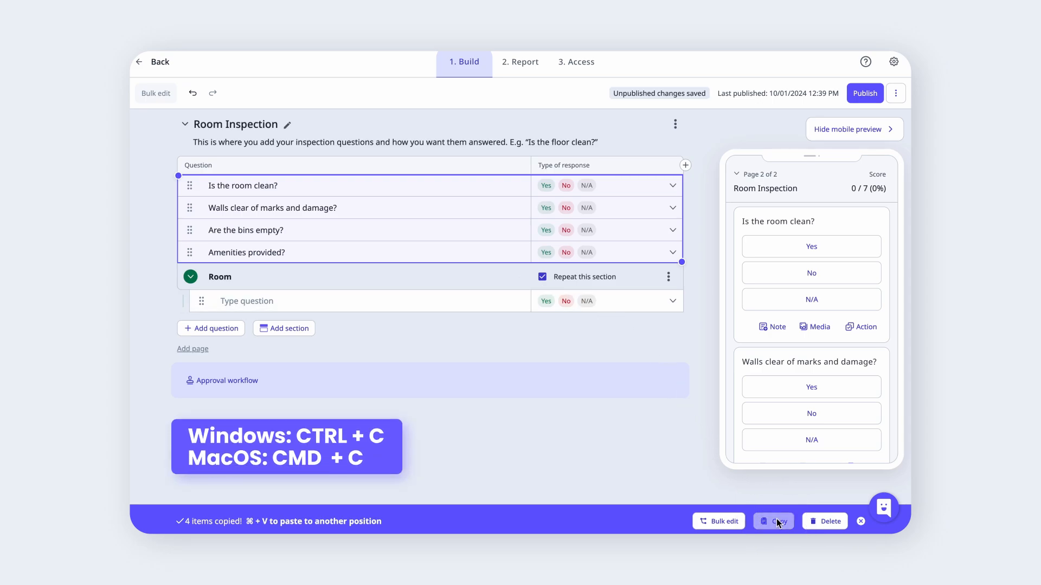
click(826, 524)
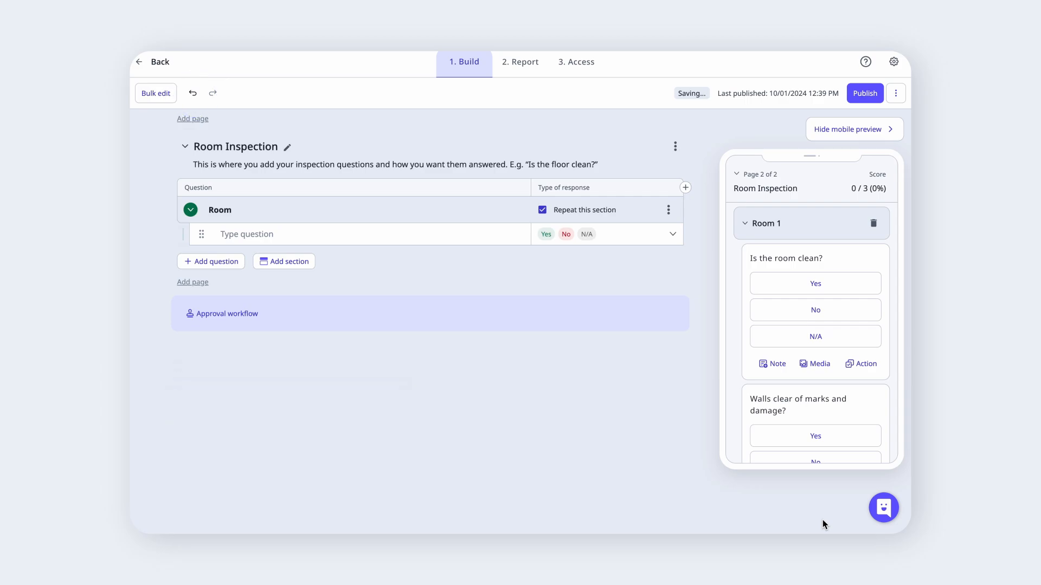
Paste the four copied questions at the blank question in the Room section
click(318, 239)
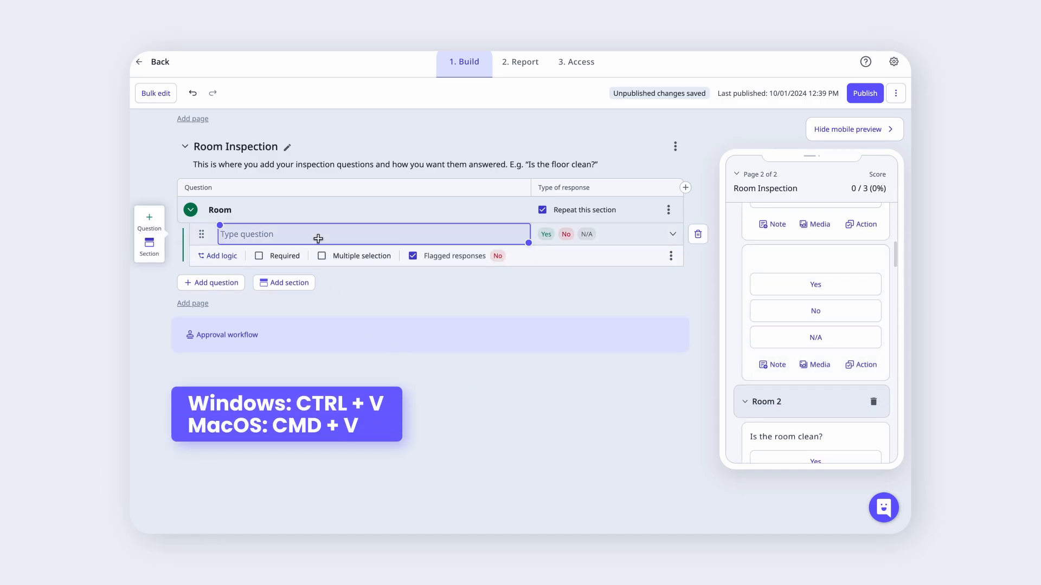
key(ctrl+v)
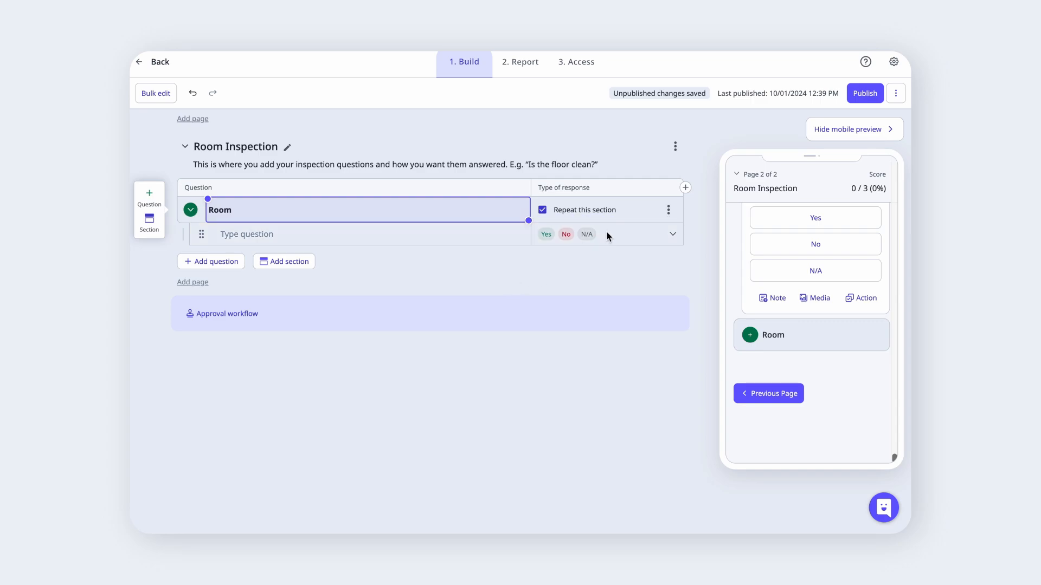
Set the Room section's blank question to Pass/Fail/N/A responses and paste the four copied questions over it
click(657, 237)
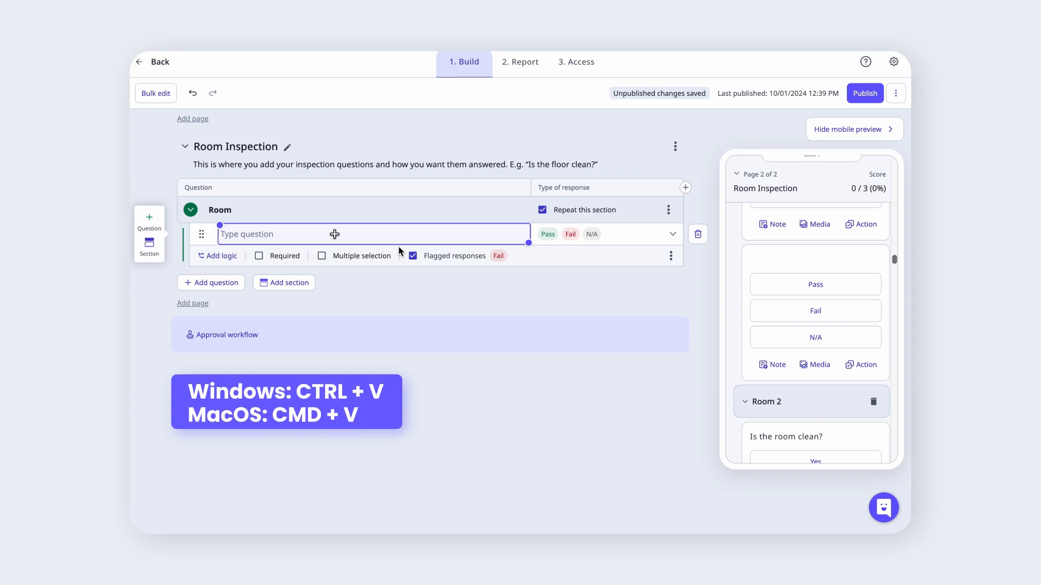
key(ctrl+v)
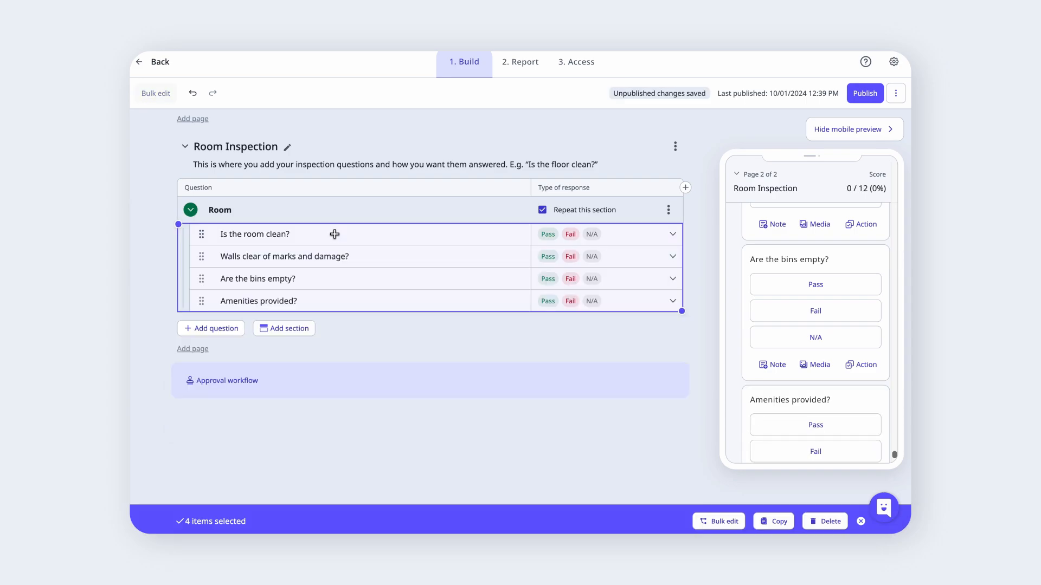